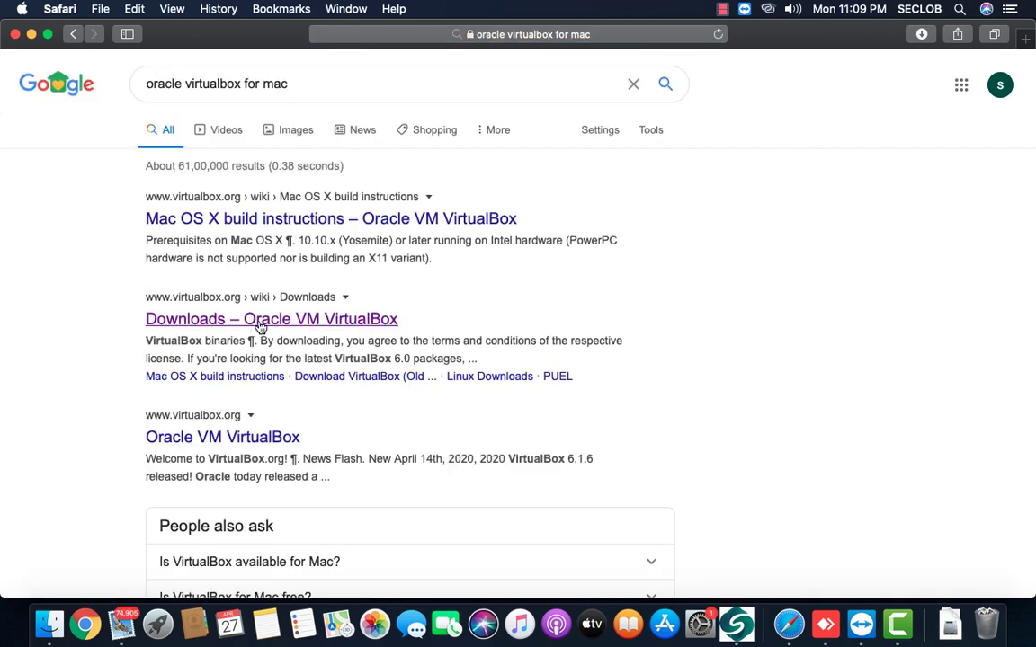
Download the VirtualBox 6.1.6 OS X installer, then minimize Safari and open a Finder window.
left_click(258, 324)
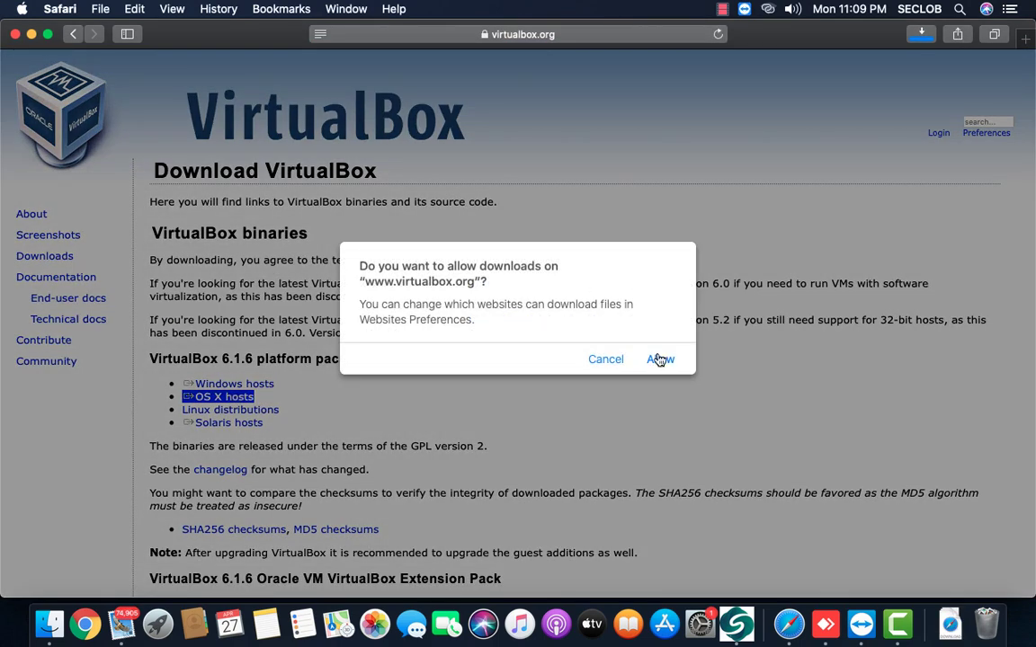
left_click(657, 360)
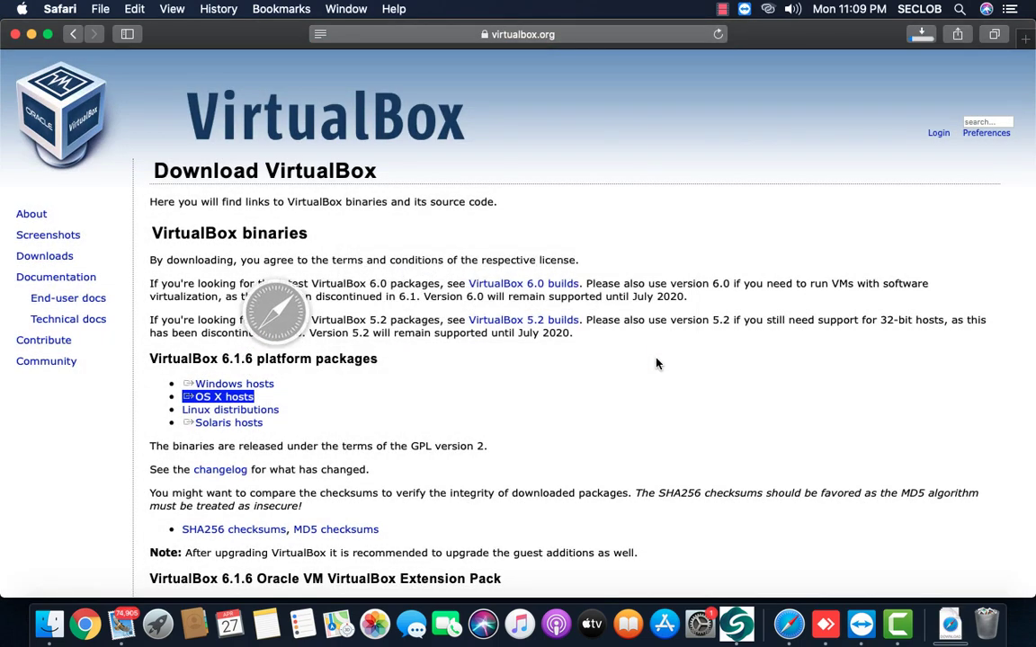
left_click(922, 36)
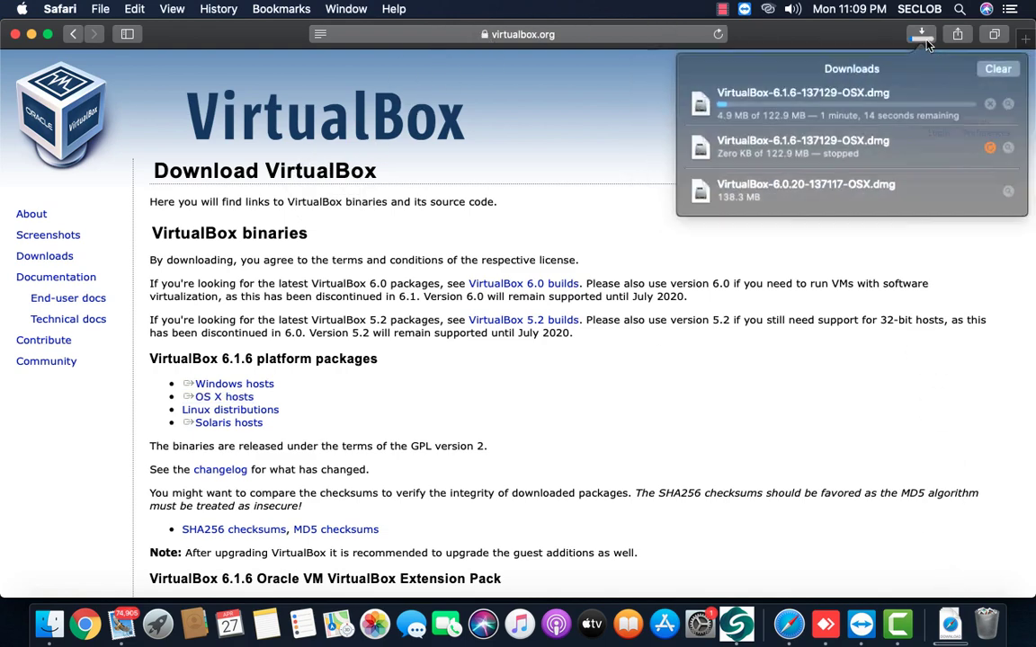
key("super+m")
left_click(49, 627)
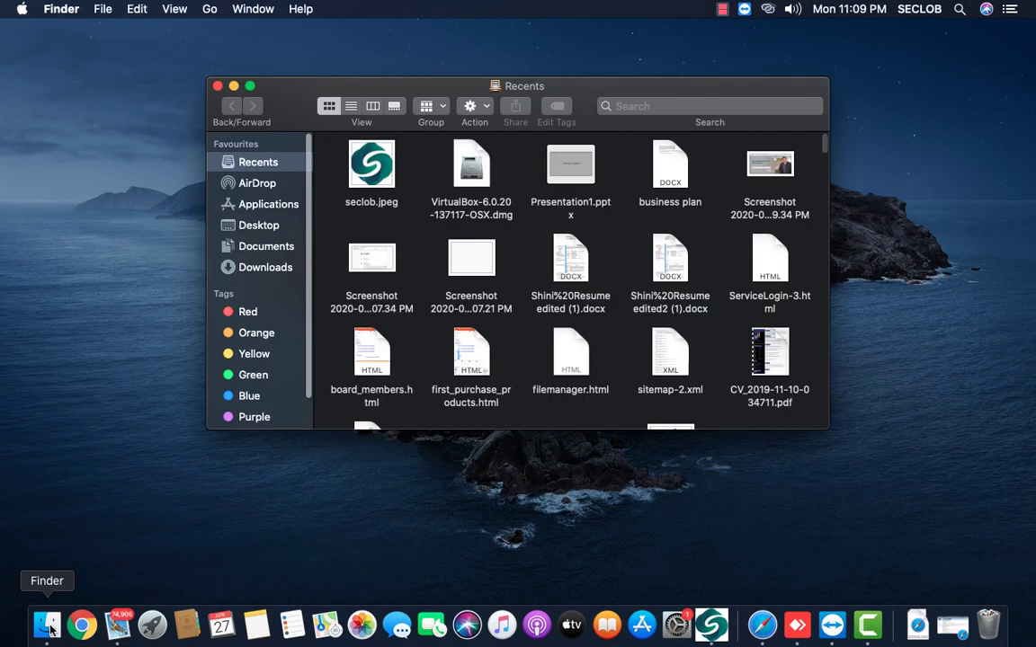
Open VirtualBox from the Applications folder and close the Finder window.
left_click(270, 205)
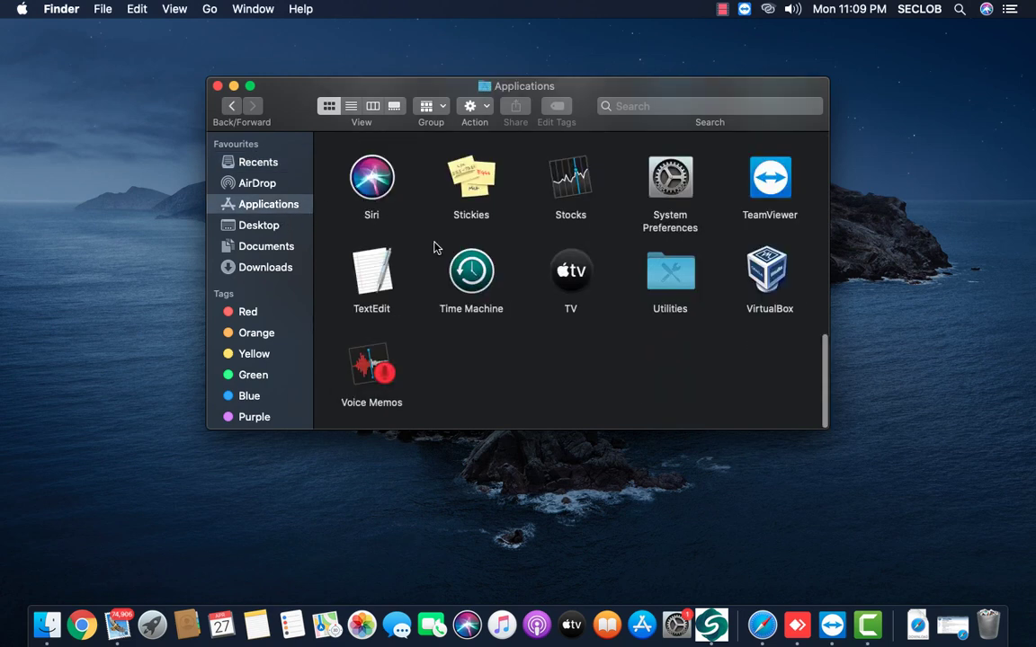
double_click(762, 263)
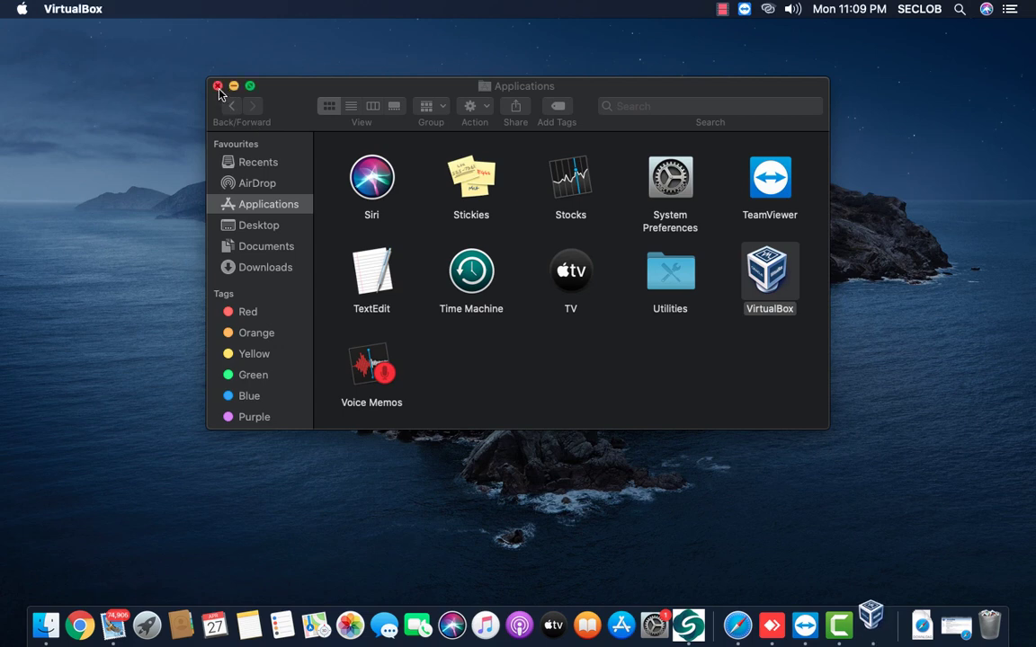
left_click(217, 86)
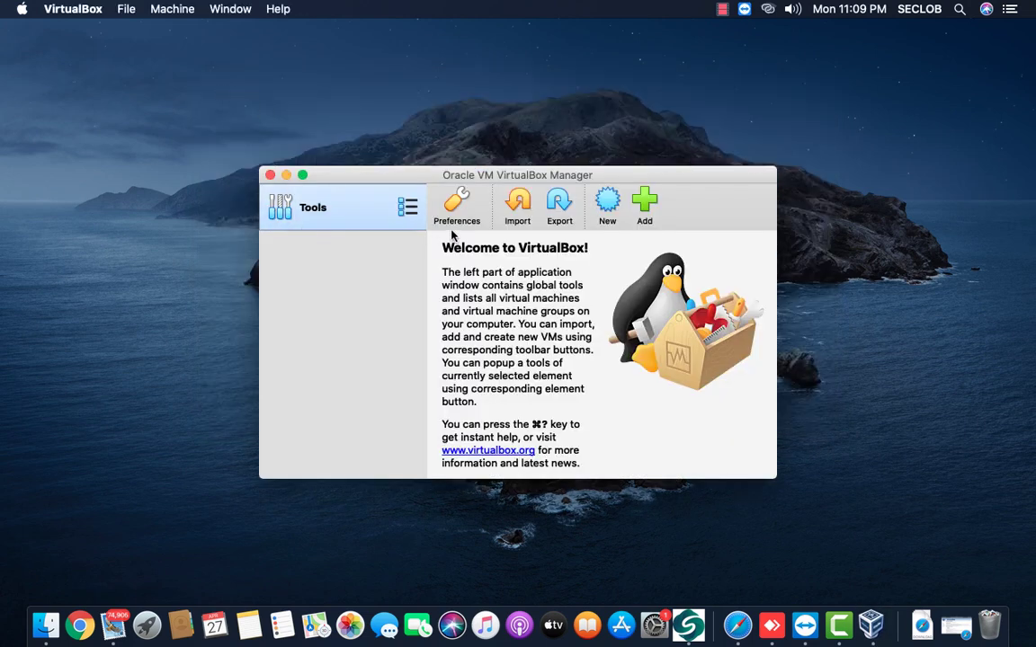
Create a new VM named 'windows 10' with Windows 10 (64-bit) as its version.
left_click(407, 211)
left_click(341, 211)
left_click(608, 205)
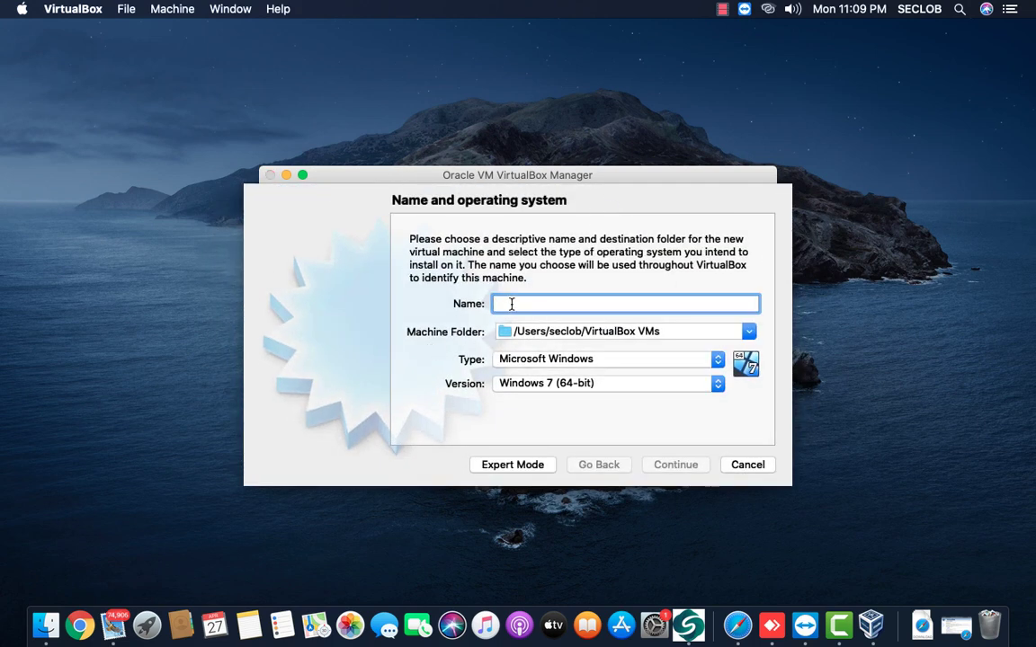
type("windows")
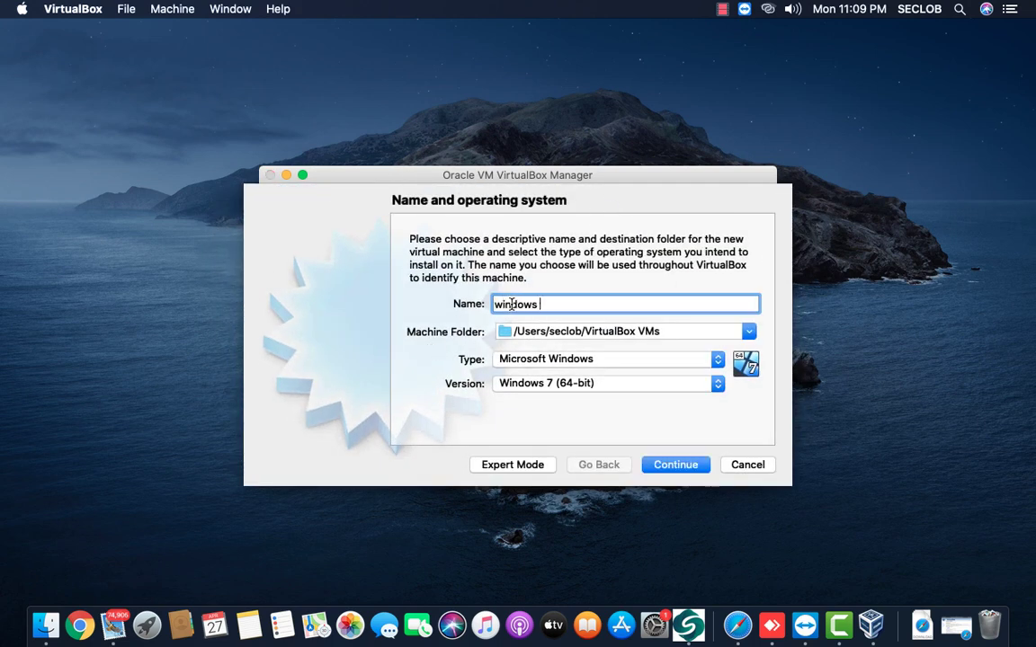
type(" 10")
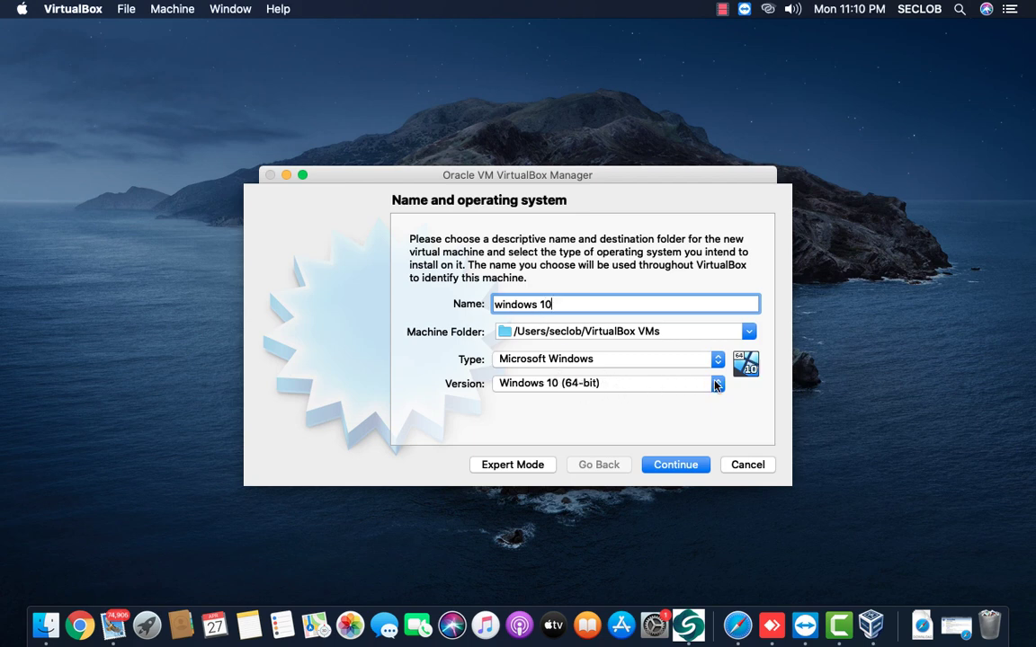
left_click(673, 466)
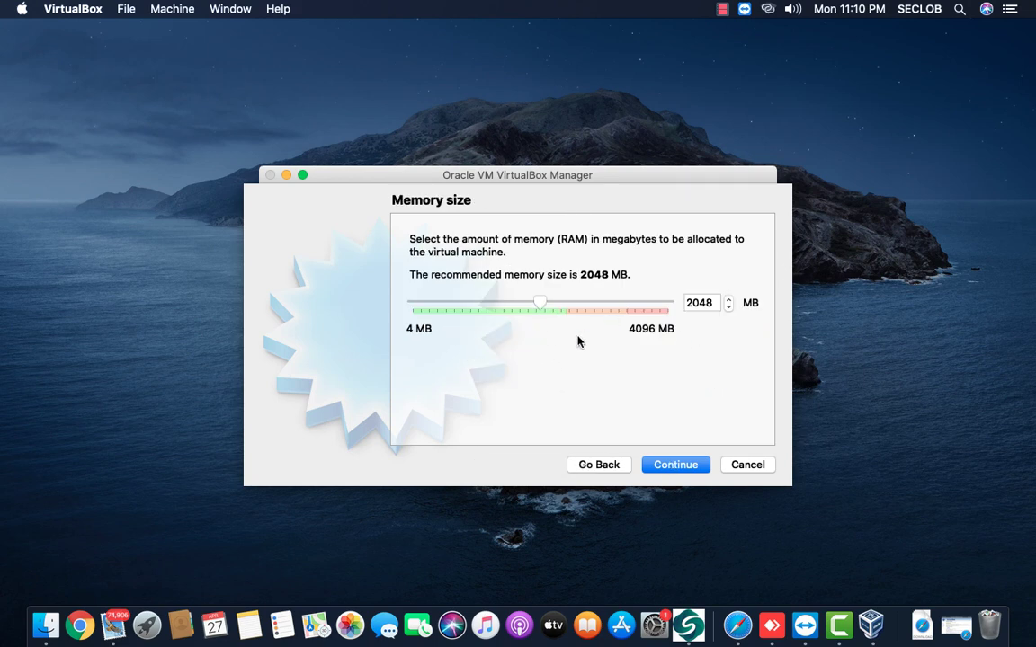
Keep 2048 MB memory and create a dynamically allocated 15.39 GB VDI disk, windows 10.vdi.
left_click(665, 465)
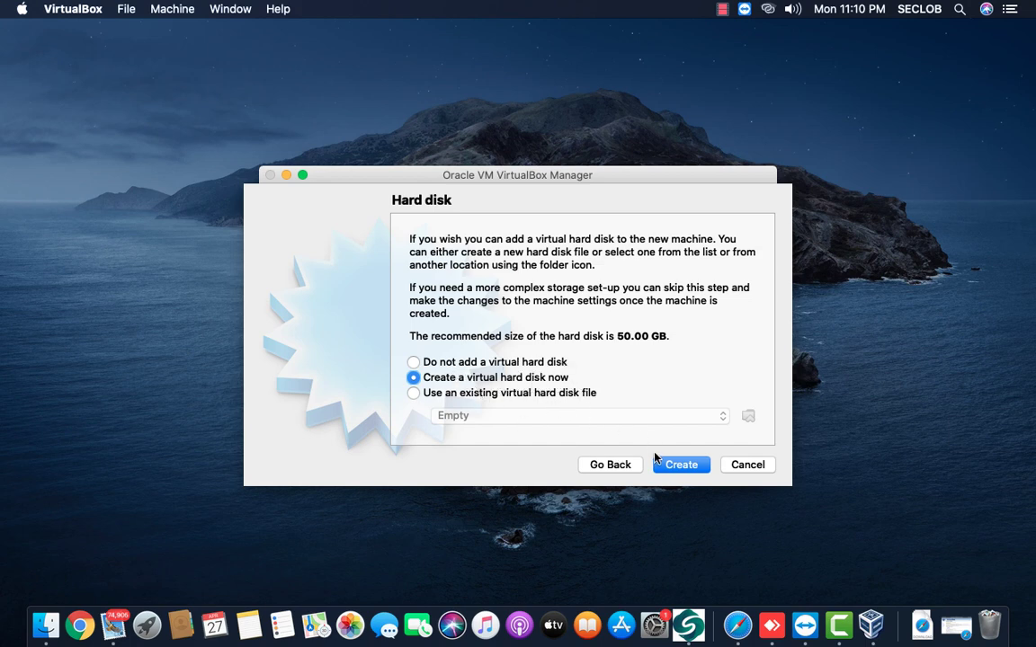
left_click(681, 465)
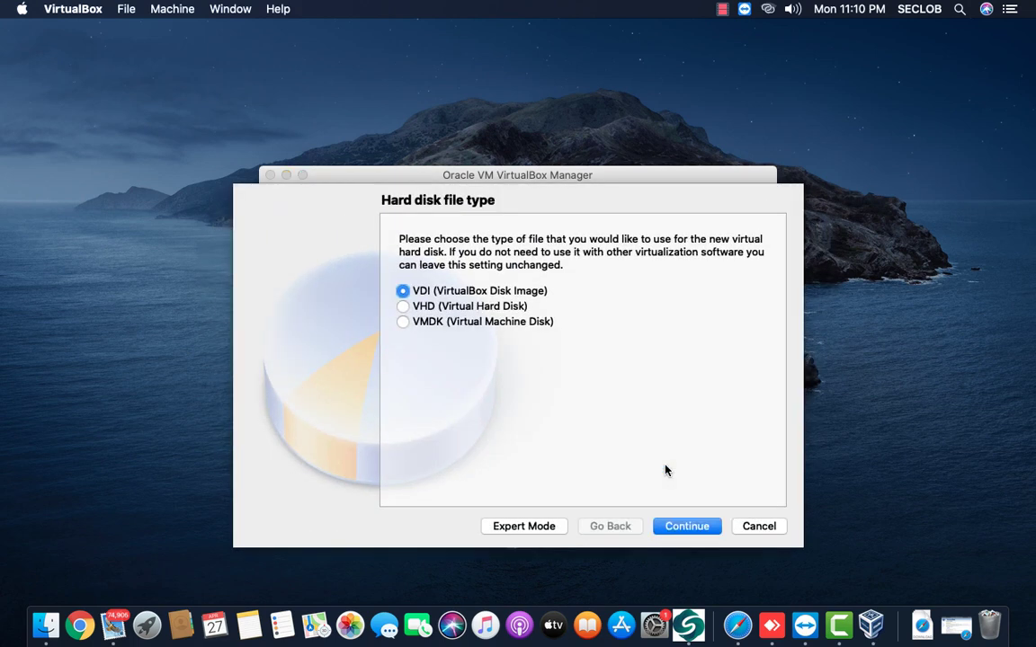
left_click(700, 531)
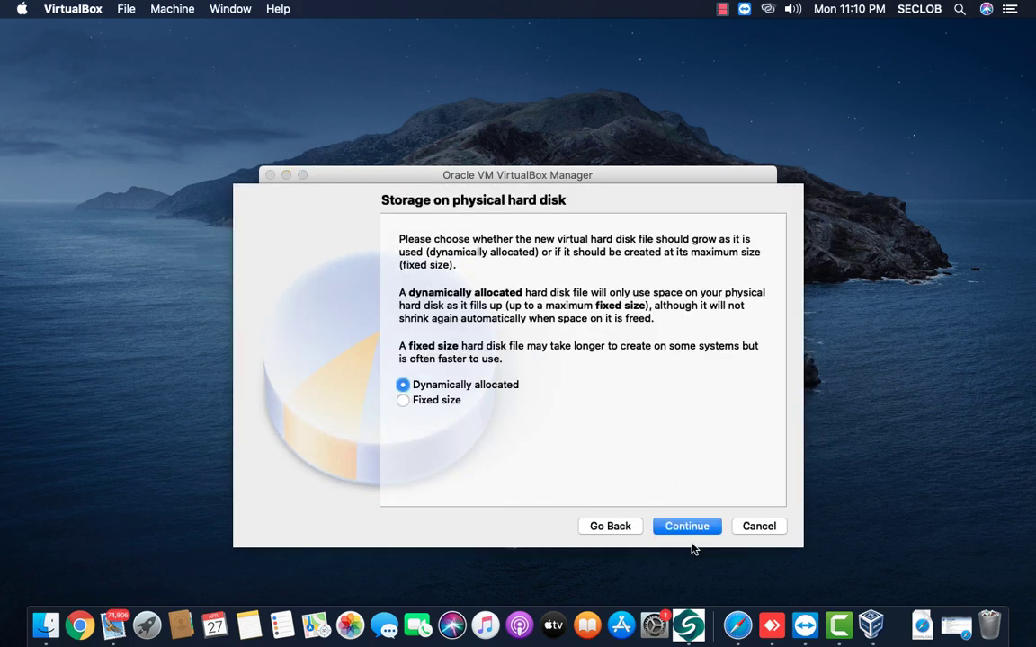
left_click(702, 535)
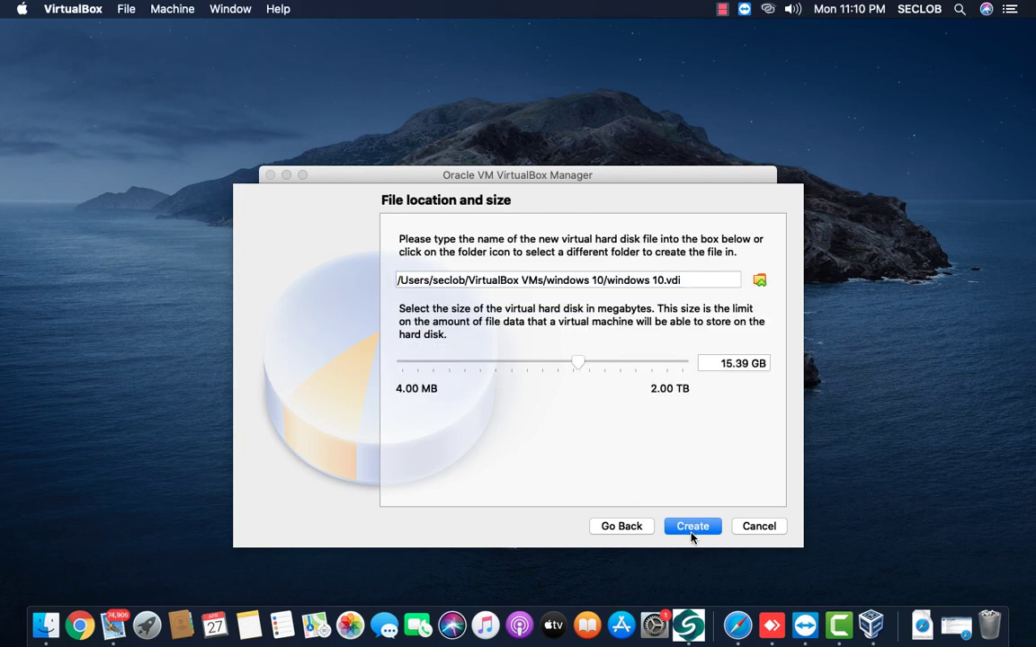
left_click(693, 529)
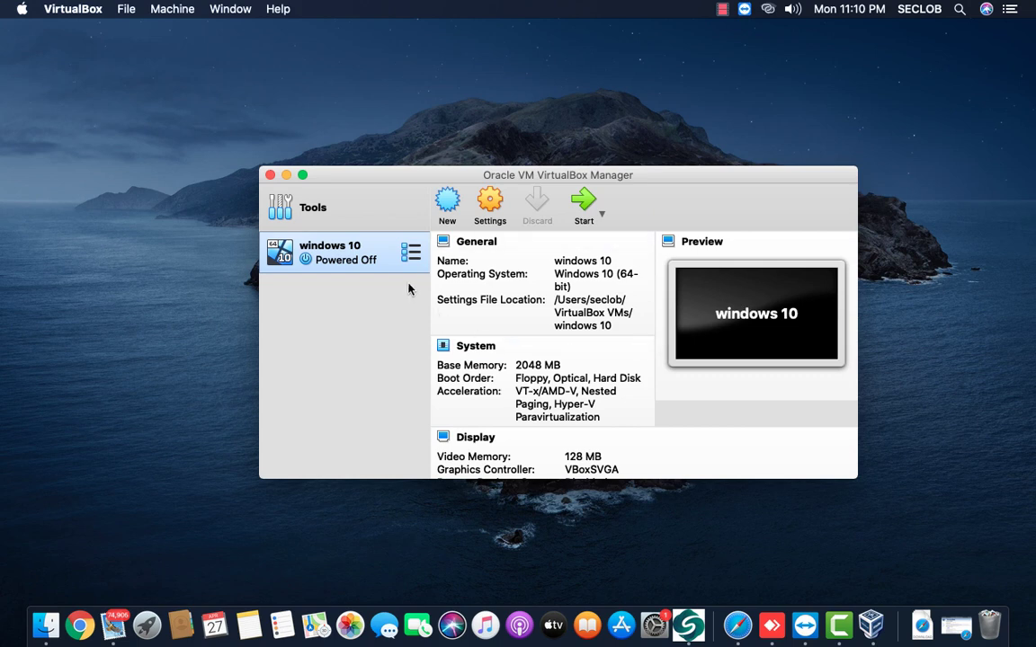
Start the windows 10 machine and grant VirtualBox access to Documents, Desktop, Downloads and Reminders.
left_click(584, 205)
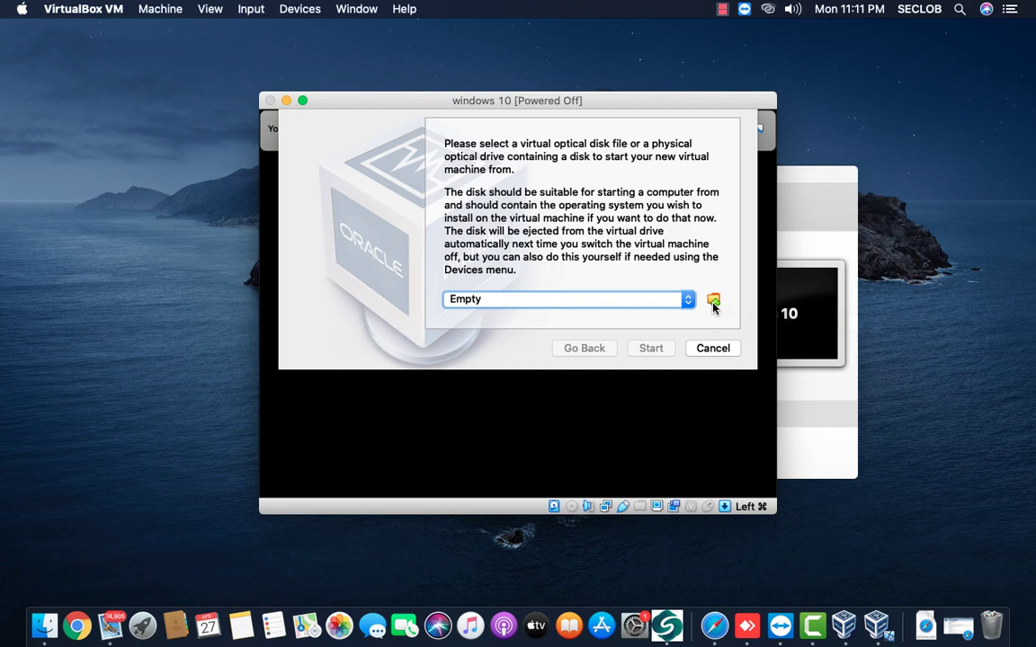
left_click(713, 302)
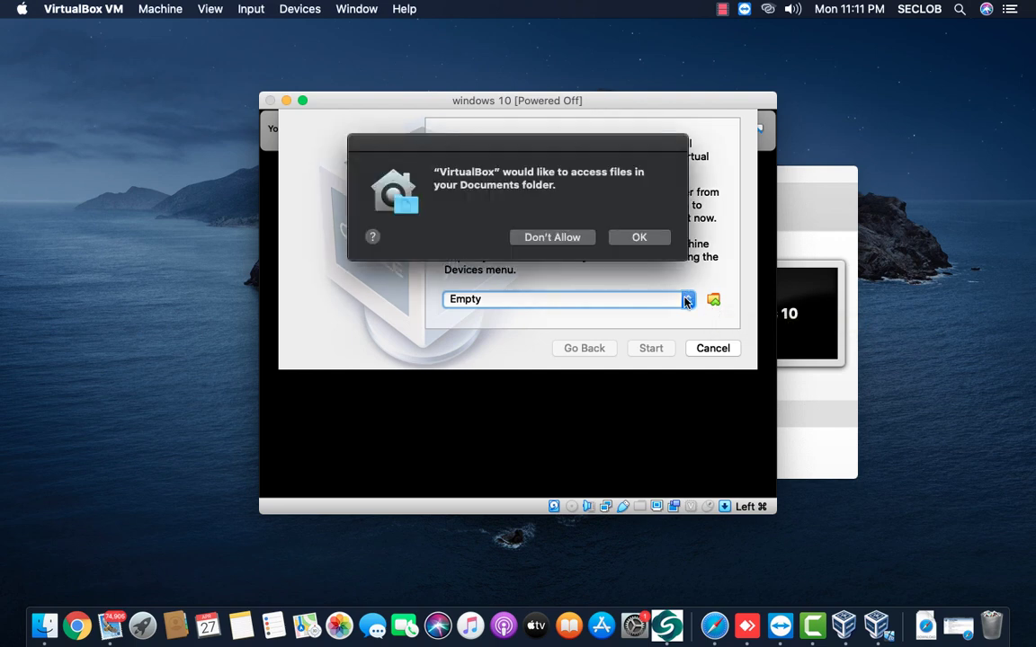
left_click(636, 237)
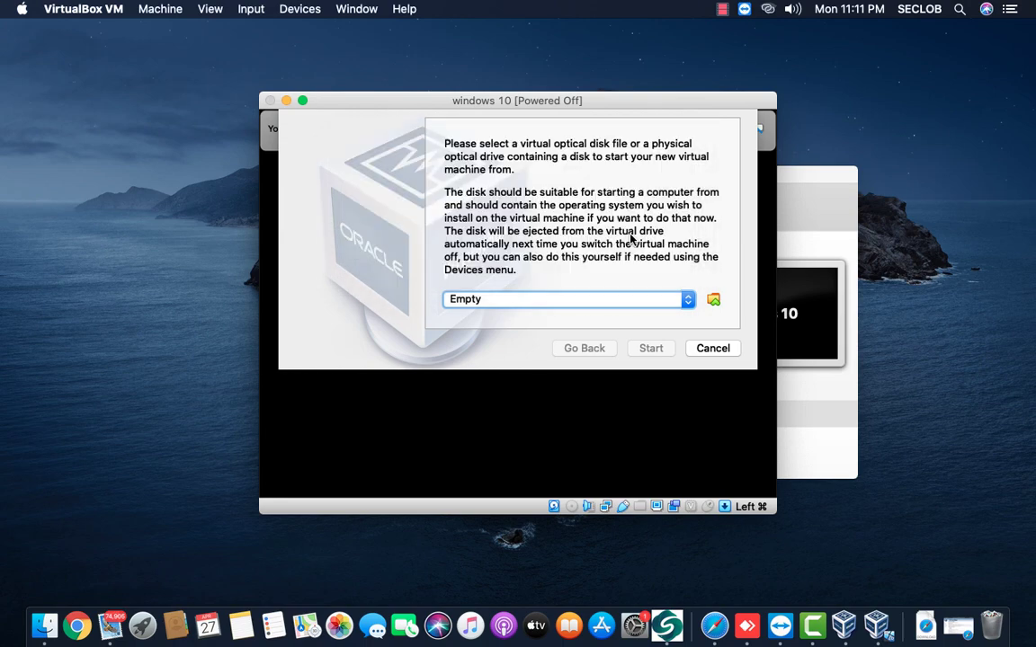
left_click(635, 238)
left_click(635, 237)
left_click(636, 236)
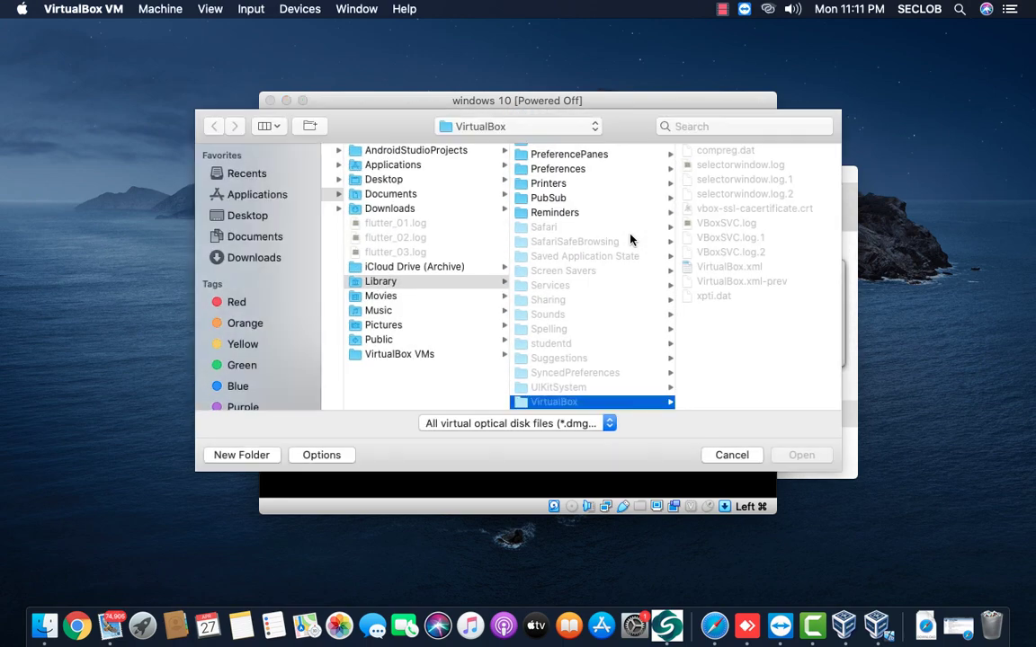
Choose Windows_10_64x_1903.iso from the Desktop as the startup disk.
left_click(240, 215)
scroll(370, 282, "down", 15)
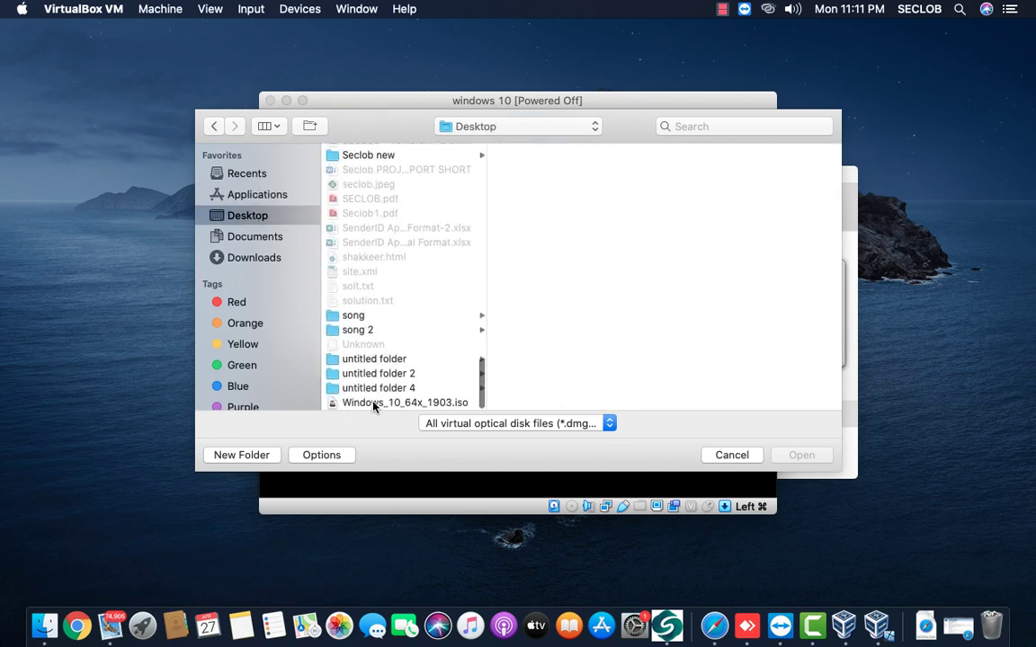
left_click(374, 404)
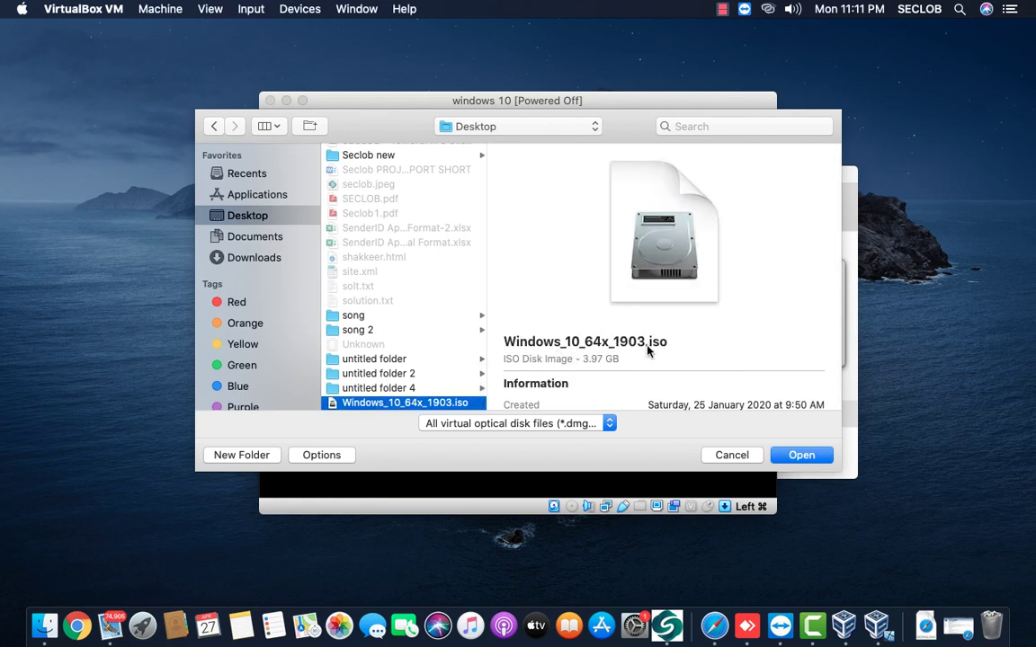
left_click(794, 456)
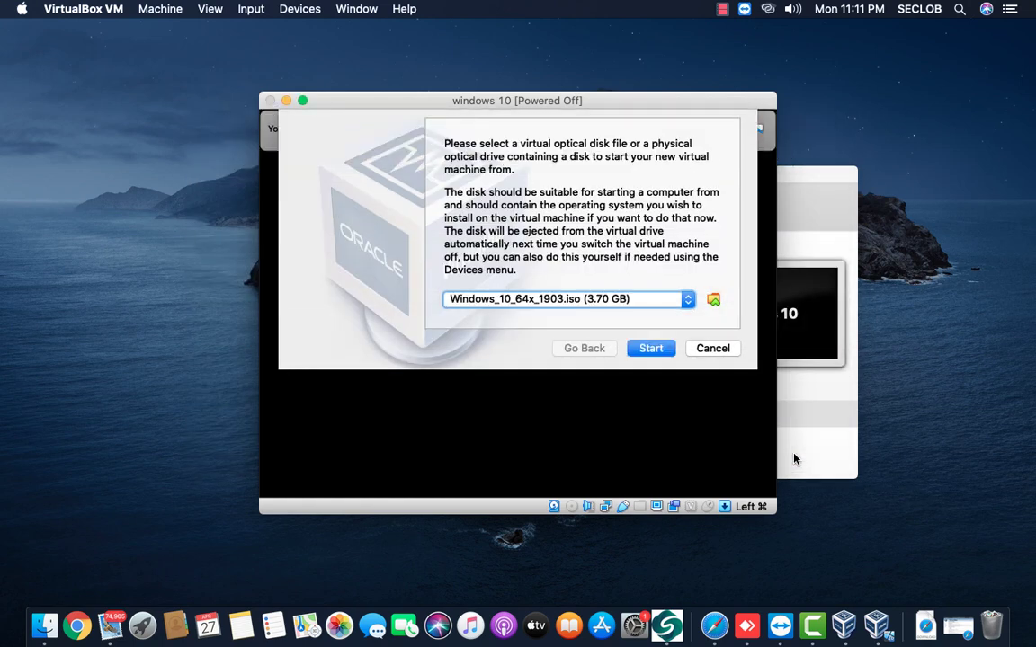
Boot the machine from the Windows ISO and choose View > Full-screen Mode.
left_click(651, 348)
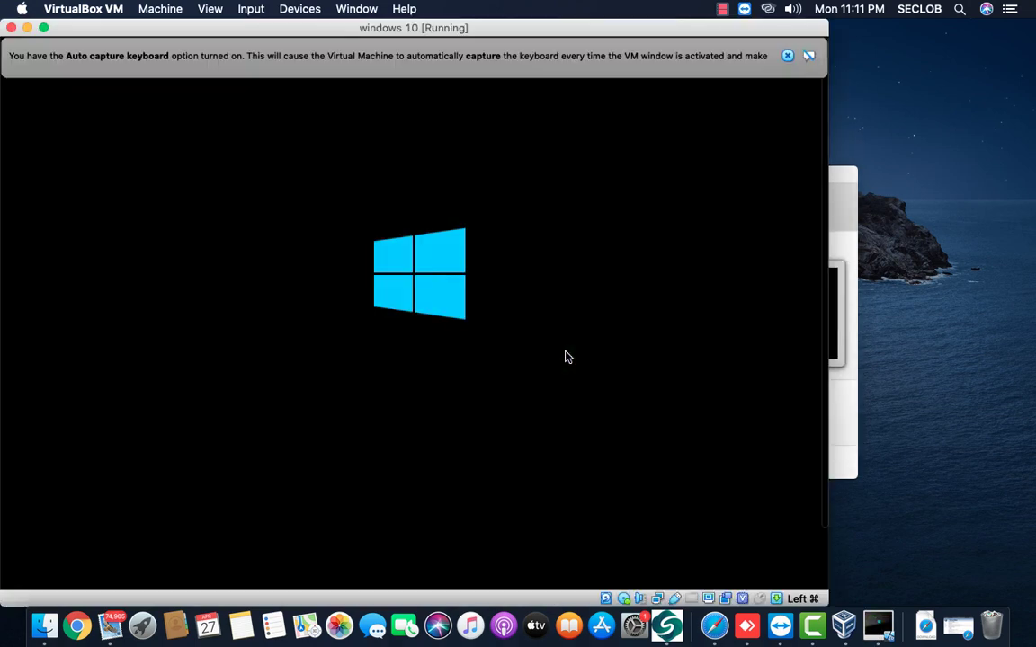
left_click(210, 9)
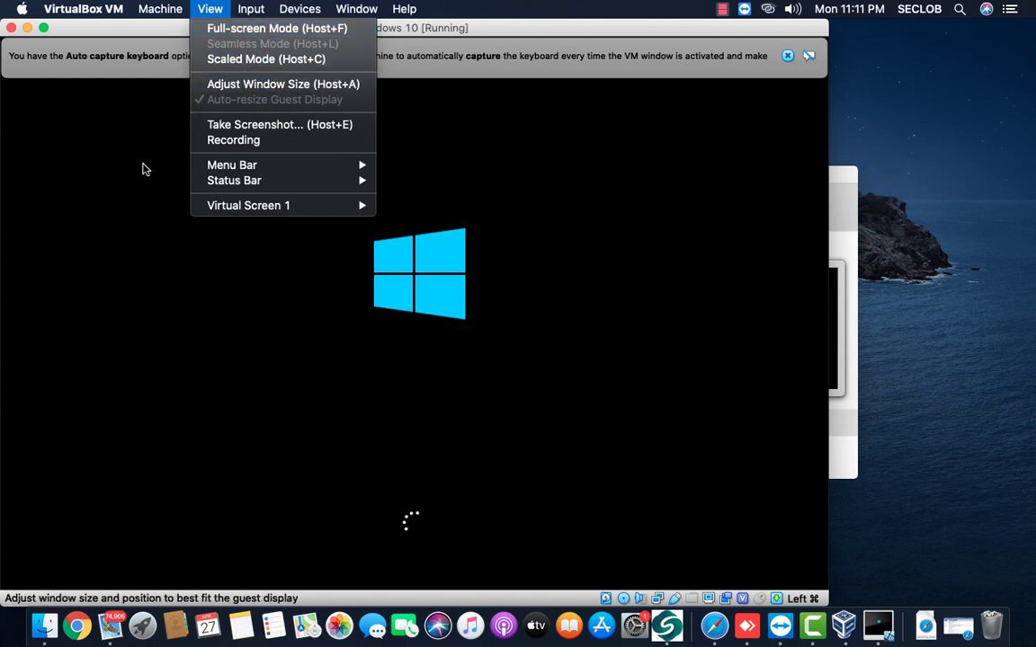
left_click(229, 30)
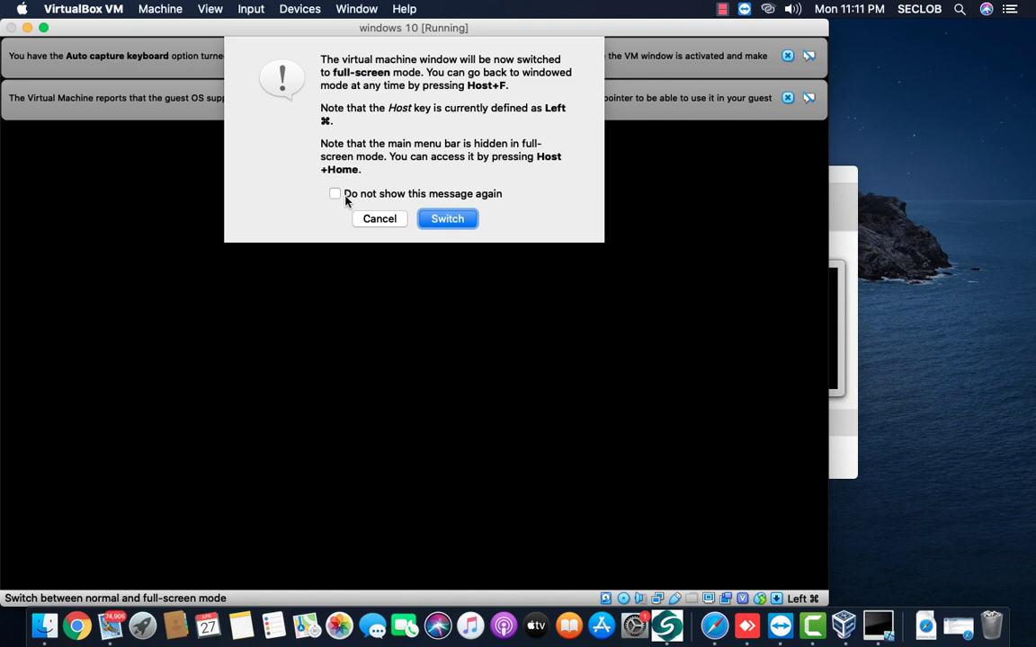
Confirm full screen without future notices, keep default language settings and begin installing Windows.
left_click(335, 195)
left_click(449, 220)
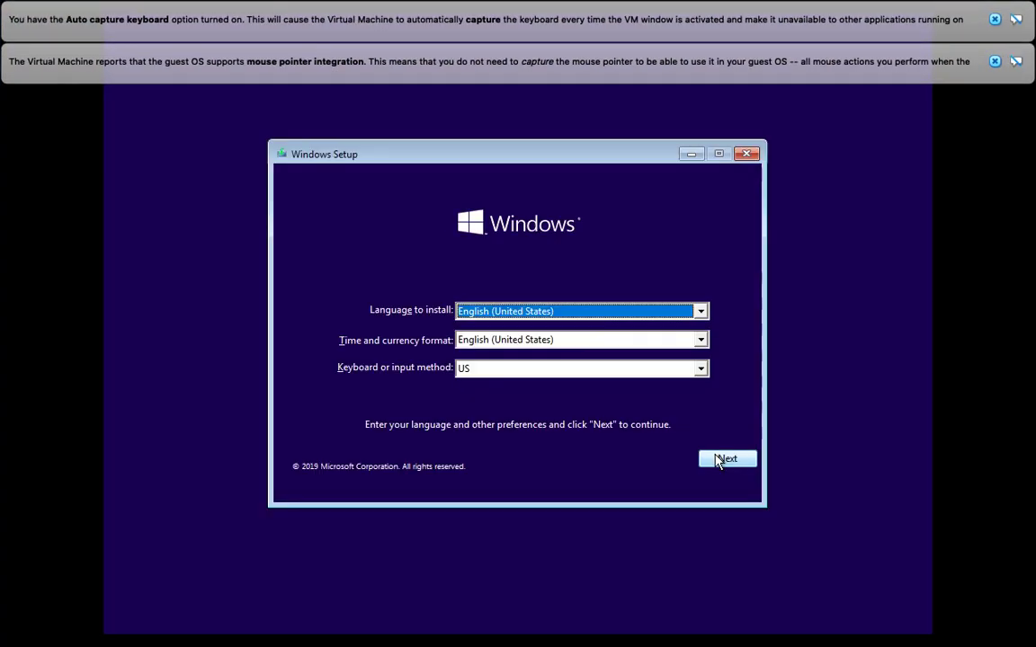
left_click(719, 457)
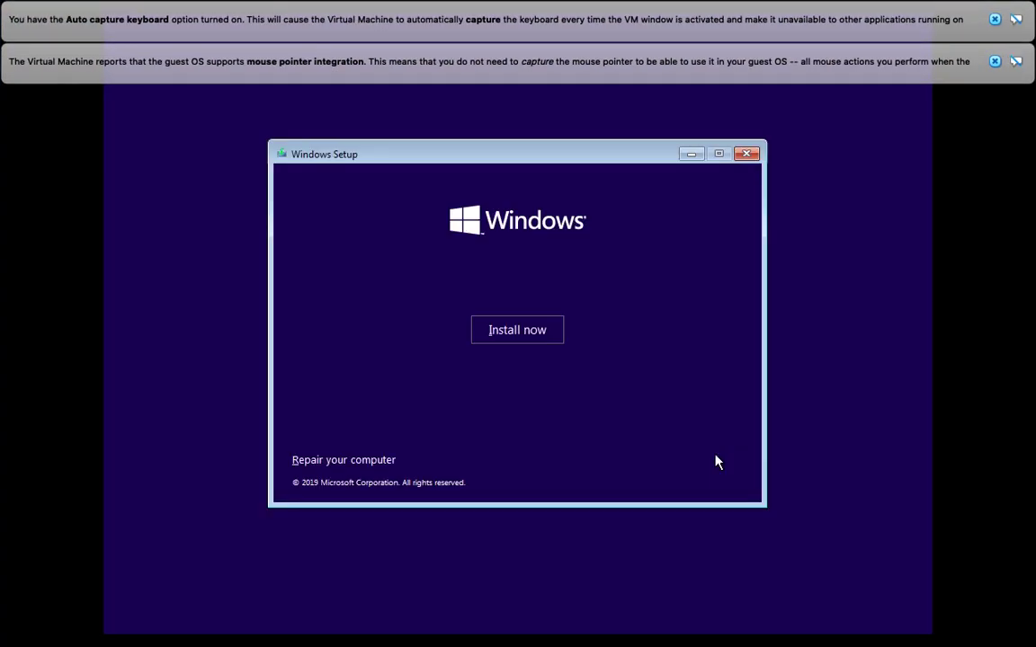
left_click(530, 332)
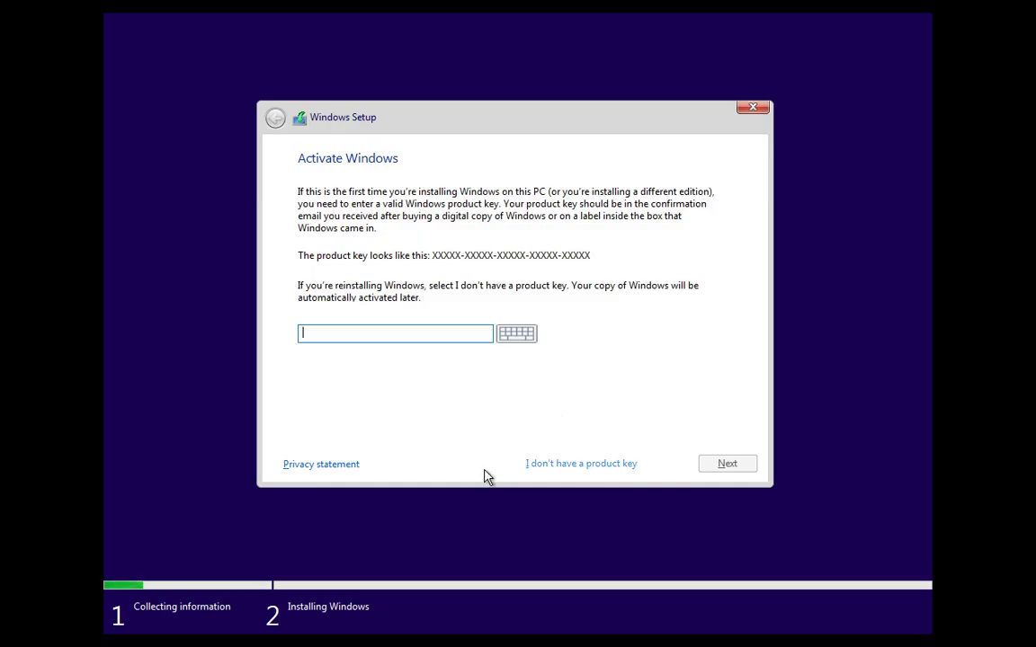
Skip the product key, select Windows 10 Pro and accept the licence terms.
left_click(546, 465)
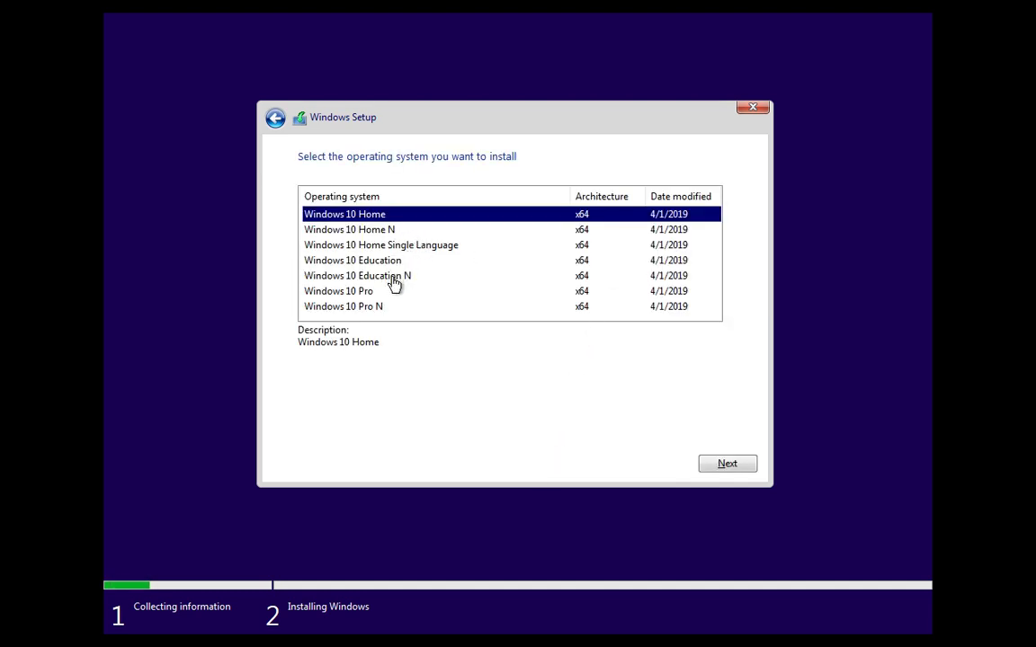
left_click(363, 293)
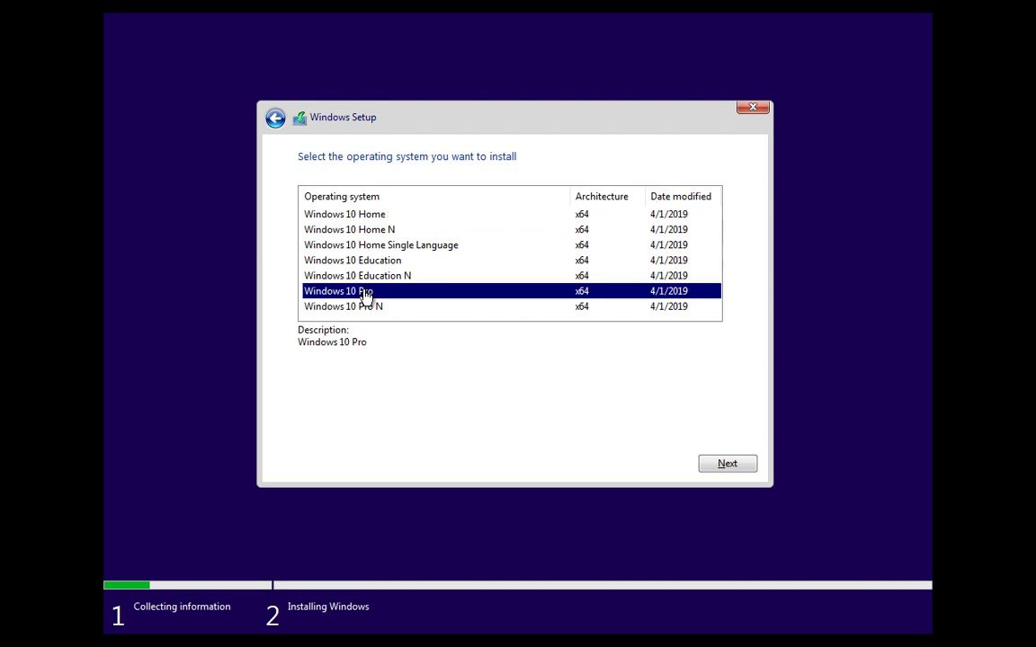
left_click(724, 462)
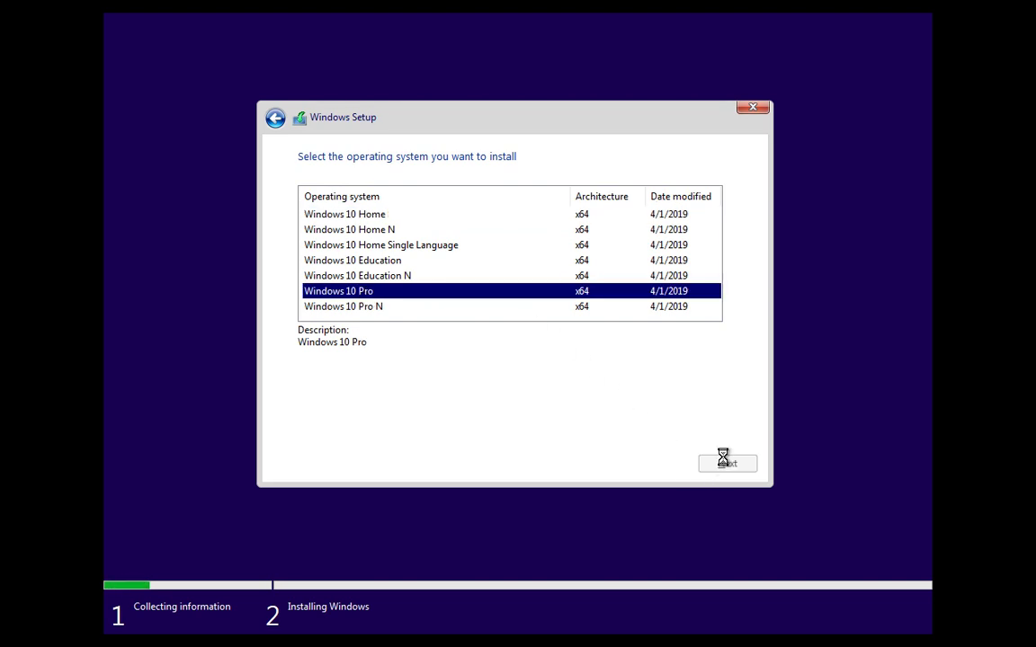
left_click(416, 430)
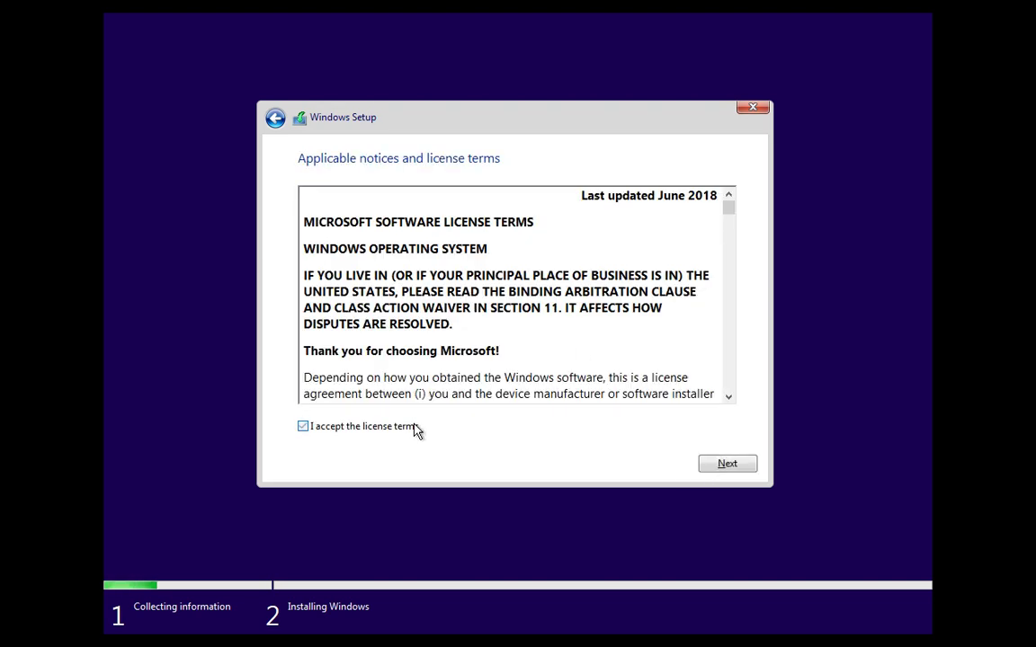
left_click(724, 462)
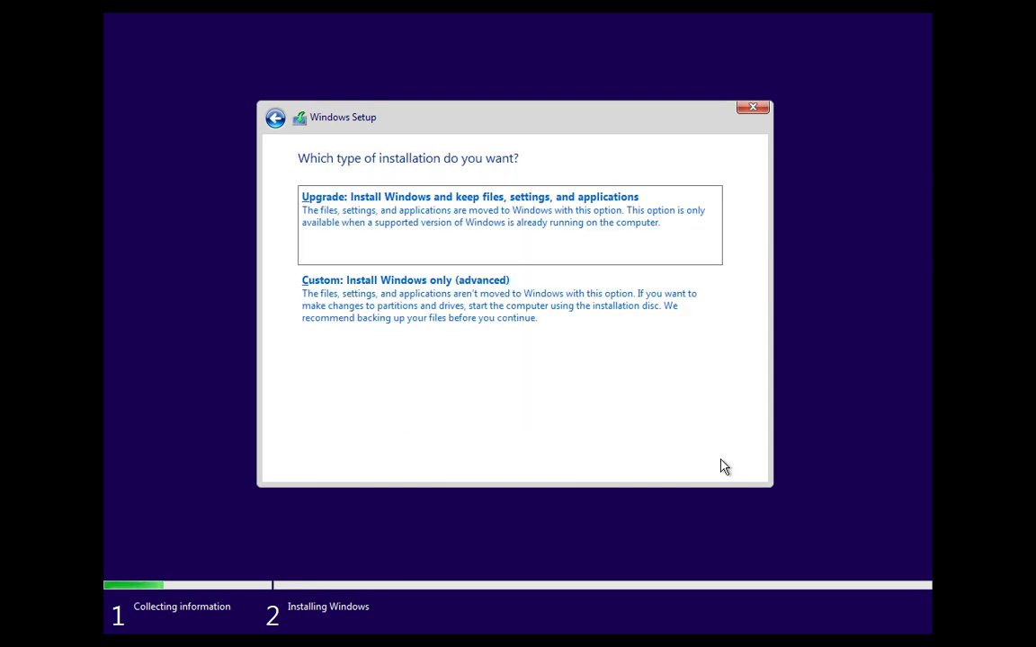
Do a custom install on a new 15759 MB partition in Drive 0's unallocated space.
left_click(411, 313)
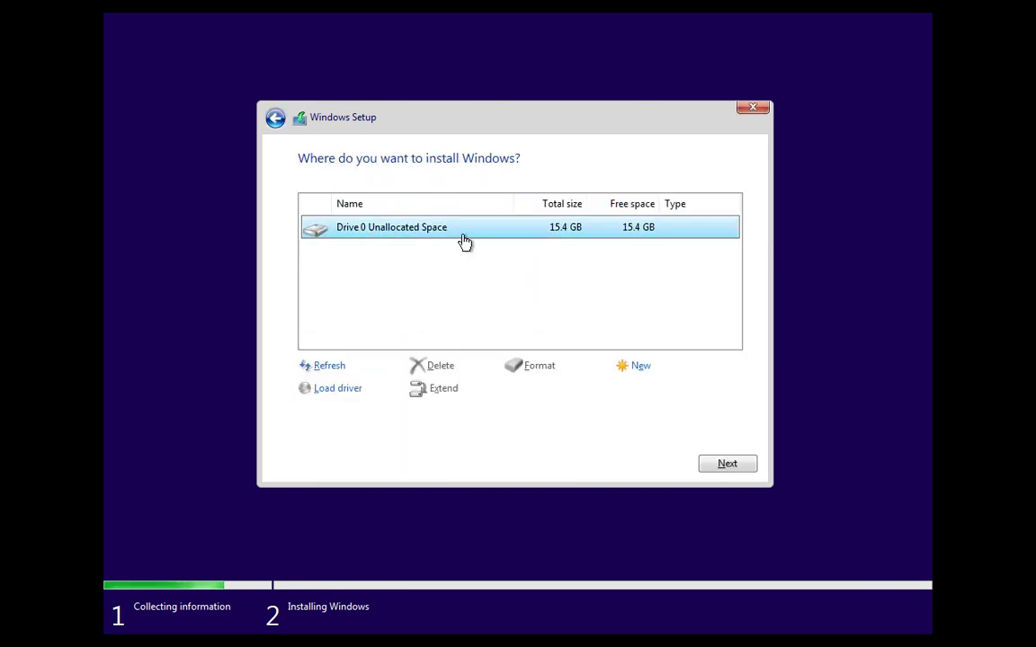
left_click(638, 367)
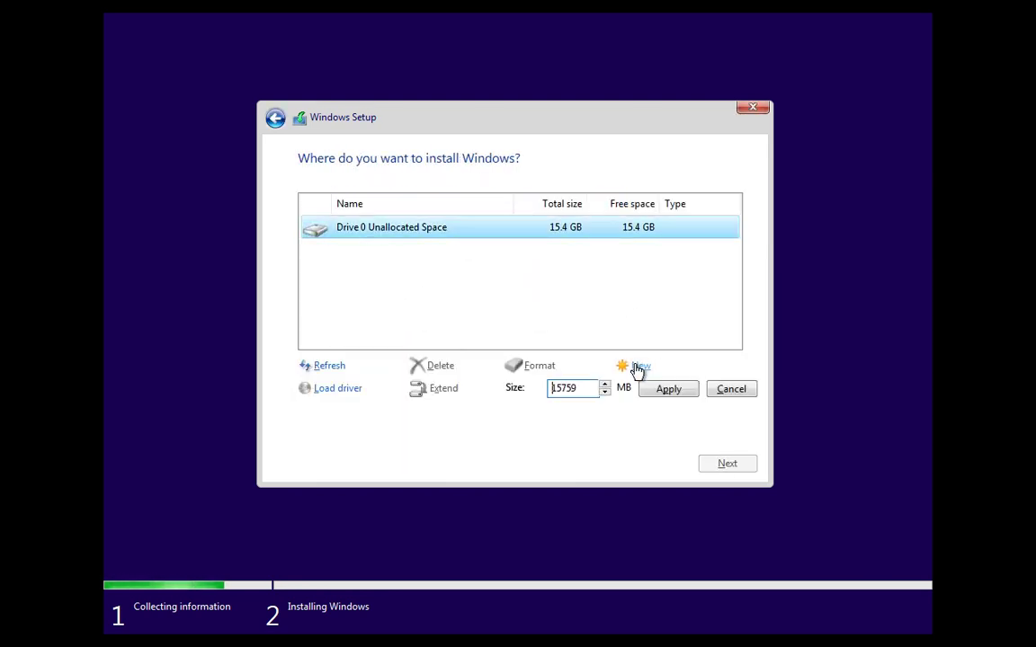
left_click(664, 387)
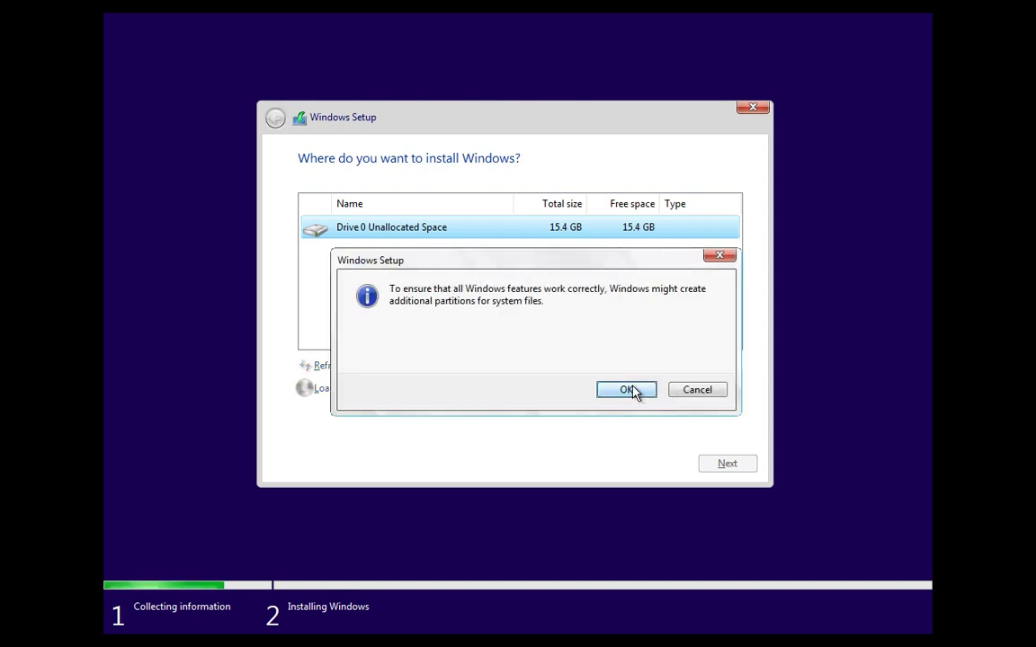
left_click(633, 391)
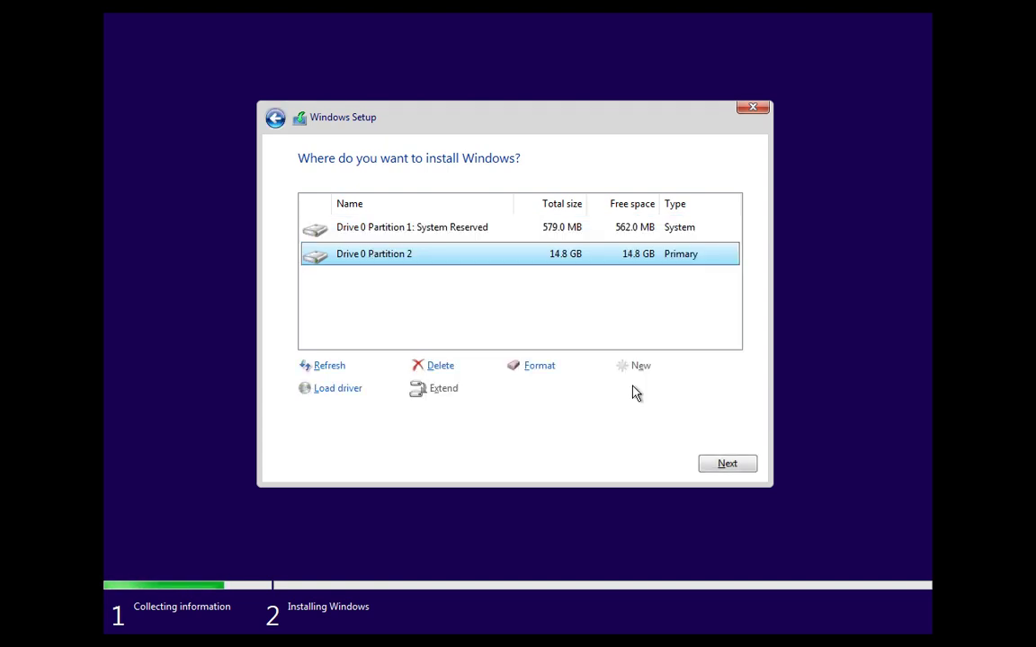
left_click(726, 463)
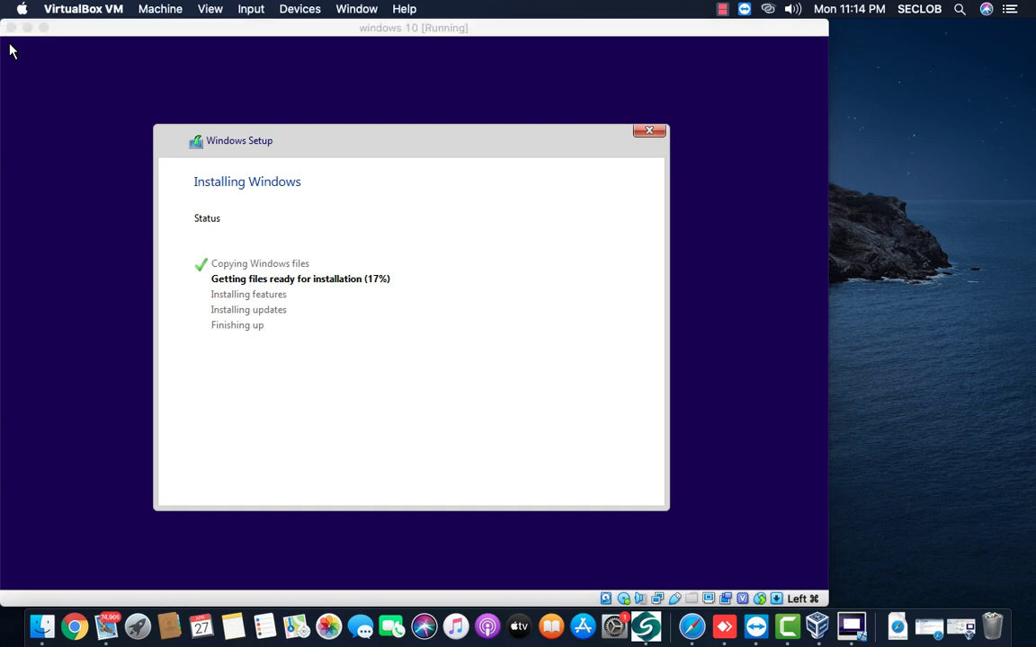
Focus the VM window and wait for Windows to install and reboot to the region page.
left_click(11, 51)
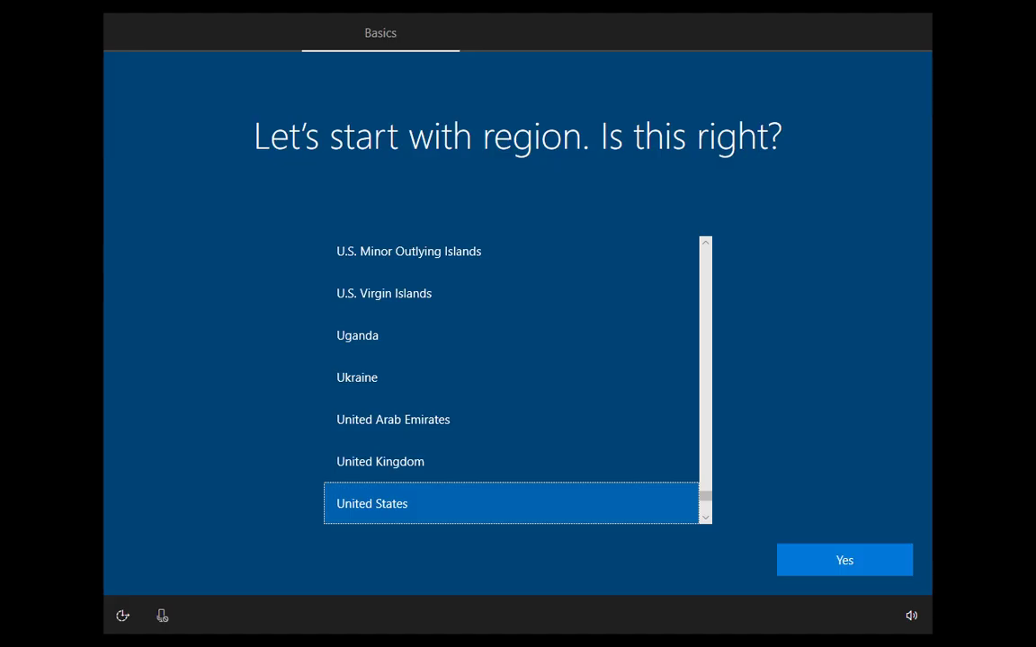
Confirm United States region, English (India) keyboard, skip a second layout, and choose personal use.
left_click(850, 566)
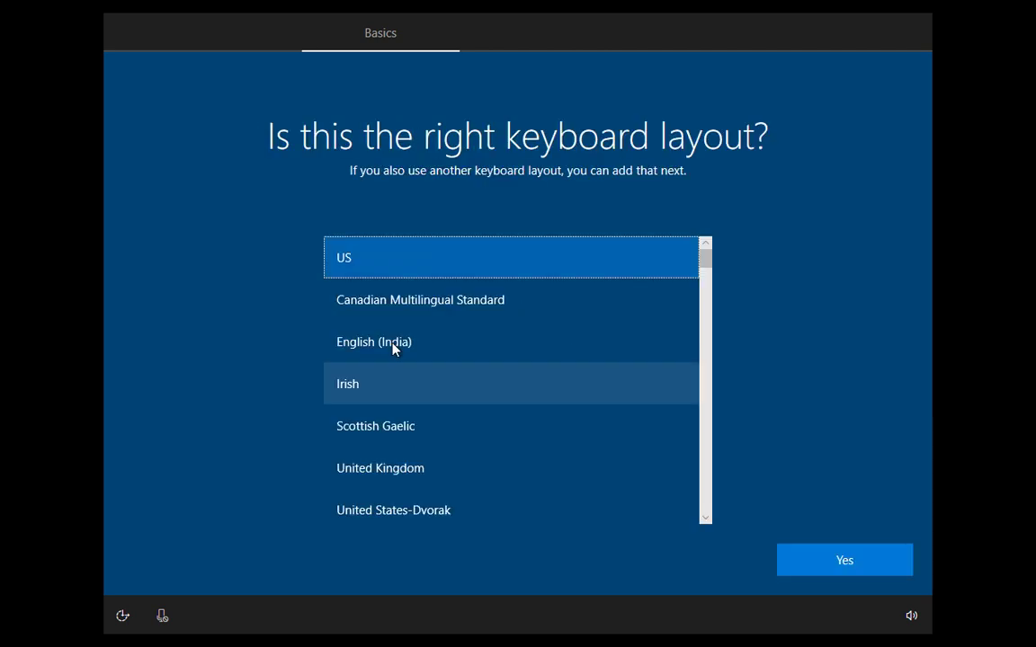
left_click(393, 348)
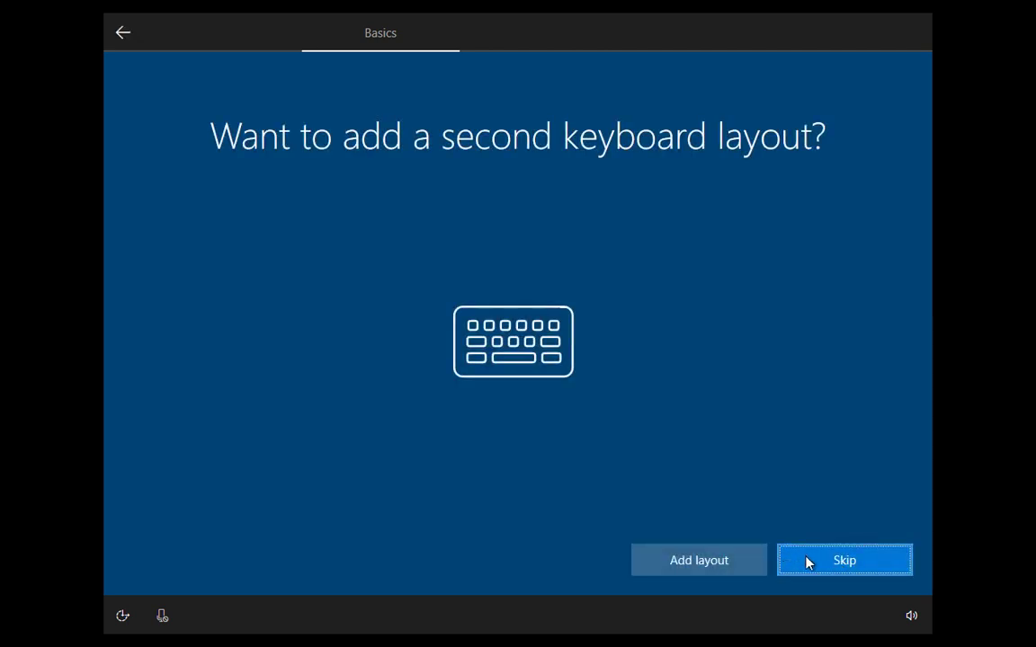
left_click(806, 562)
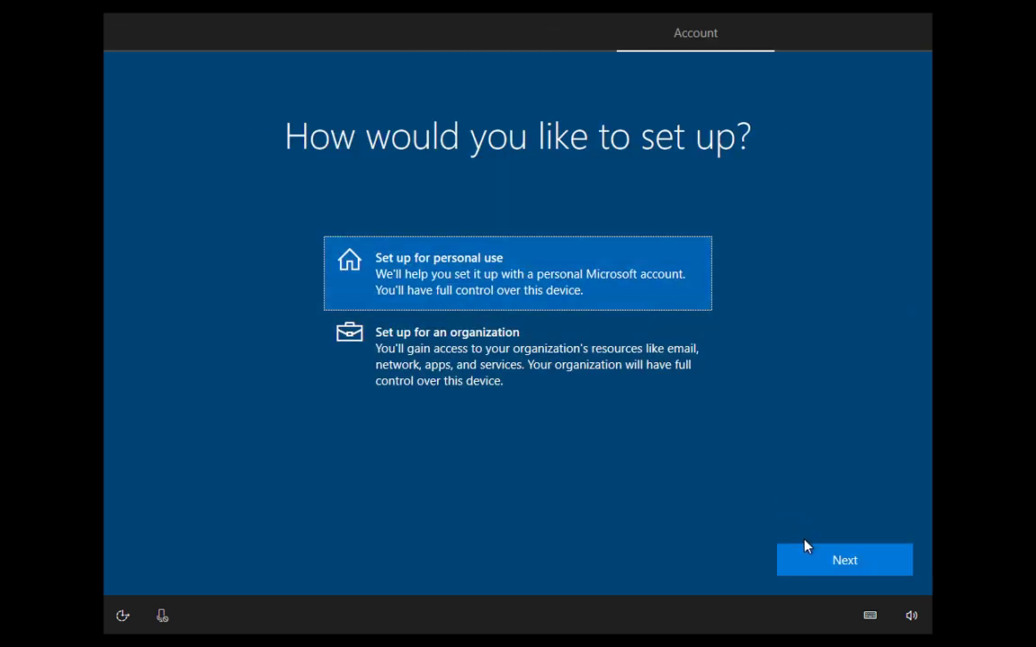
left_click(831, 565)
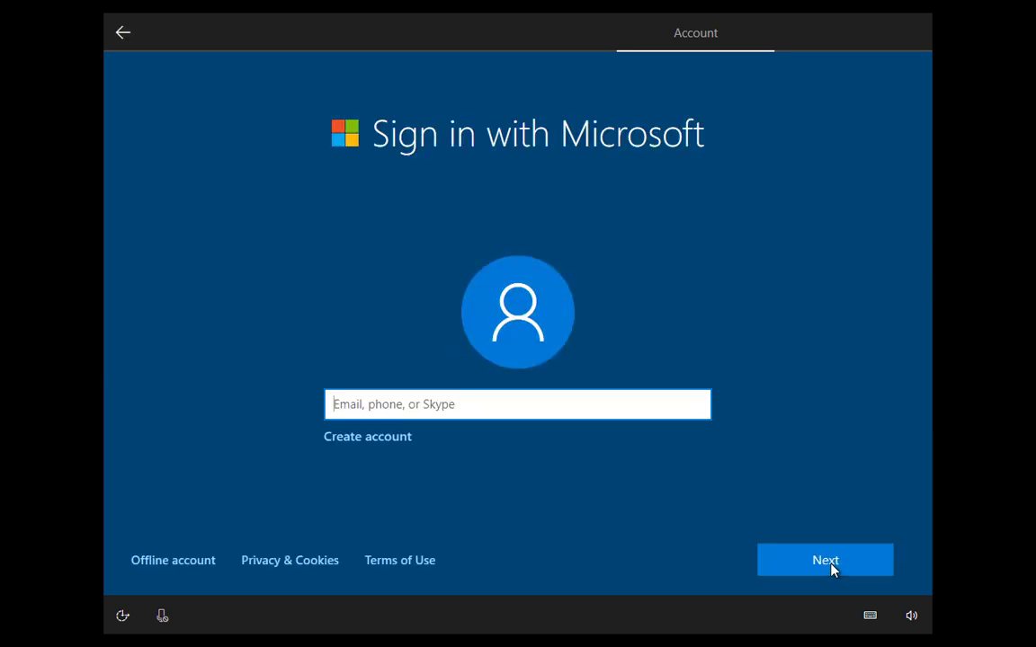
Enter an account name, then switch to an offline account with the limited experience.
type("sectob")
left_click(830, 565)
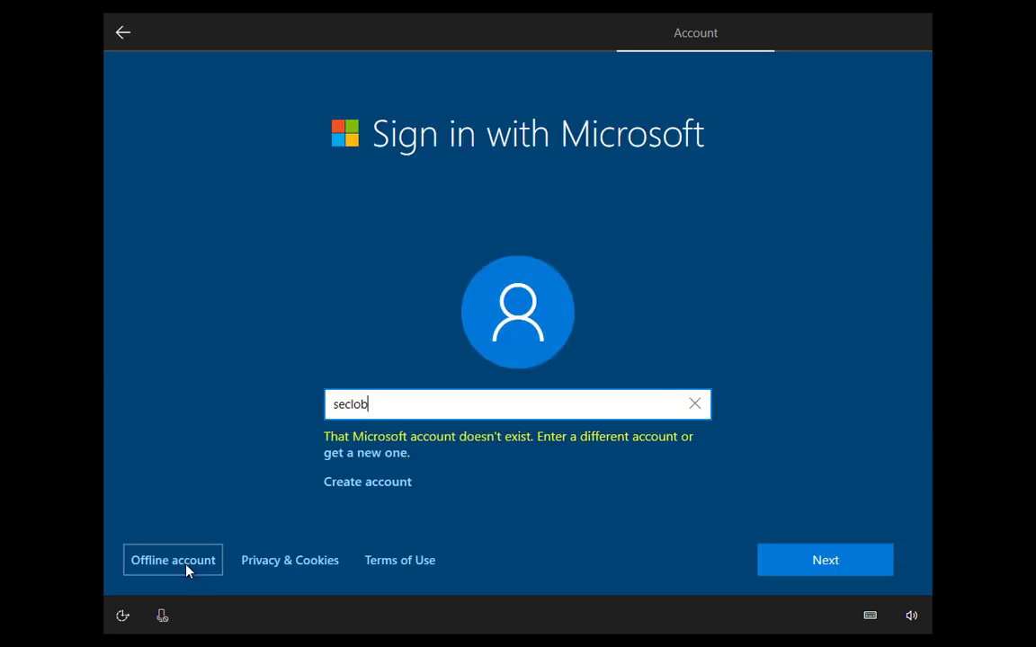
left_click(189, 568)
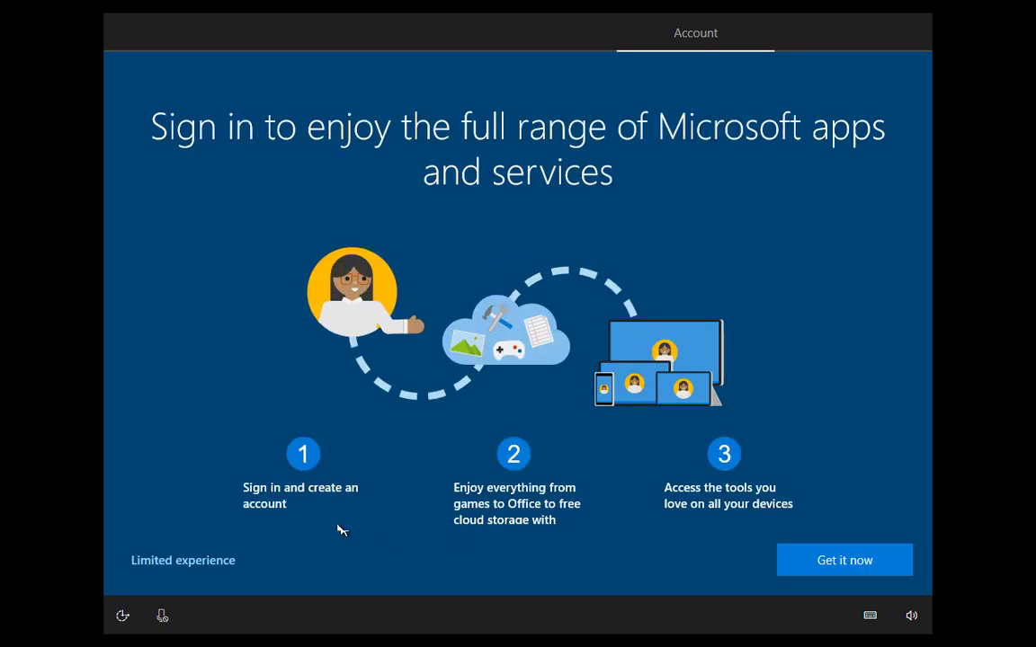
left_click(188, 568)
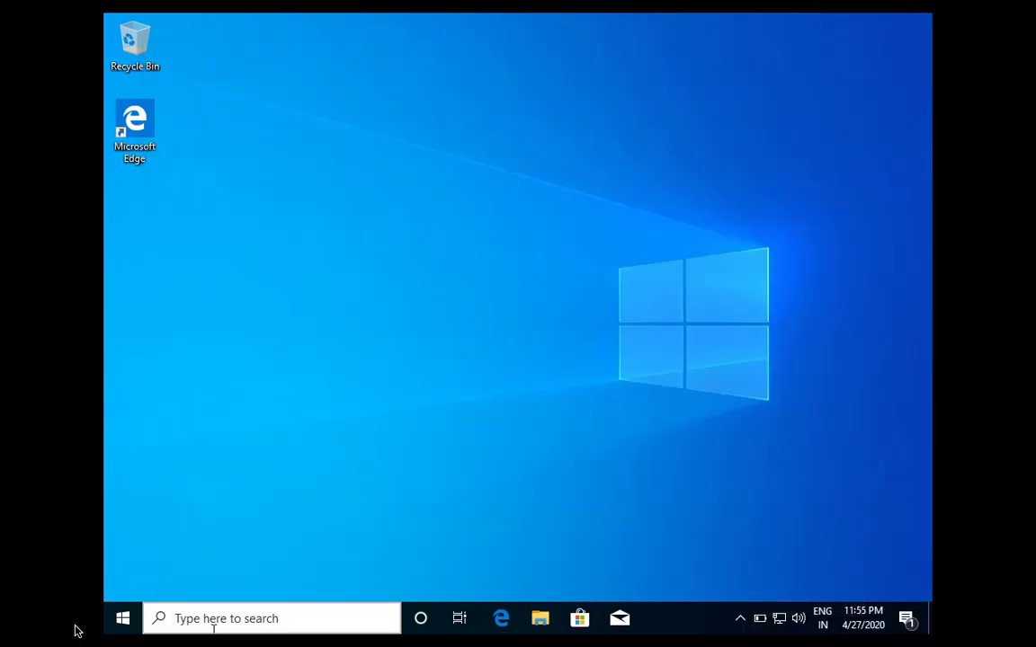
Shut down the Windows 10 guest using Shut down in the Start menu's power options.
left_click(123, 618)
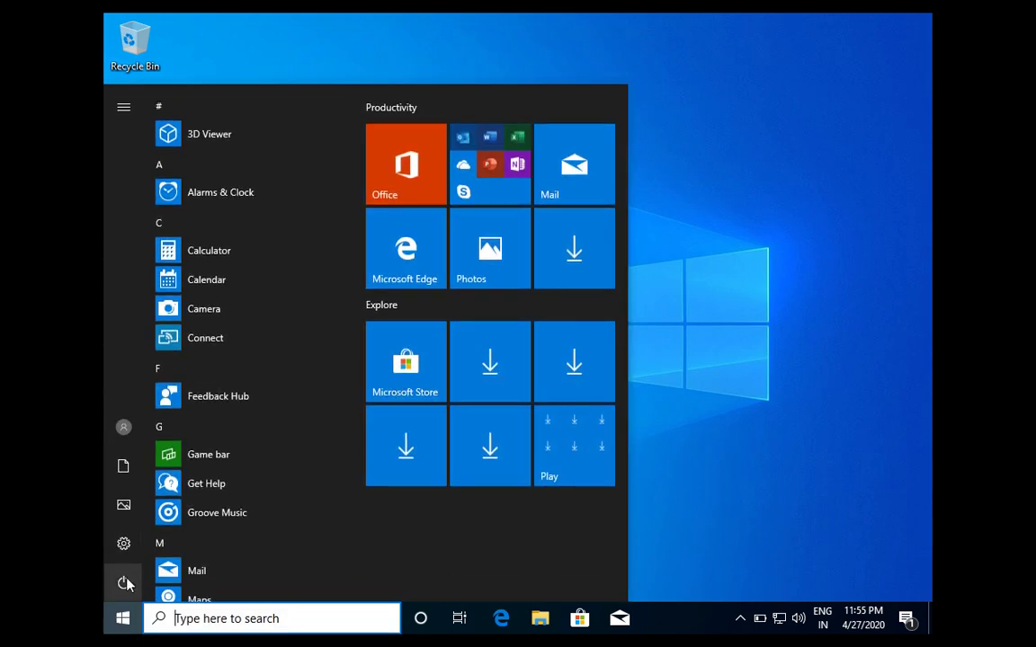
left_click(125, 583)
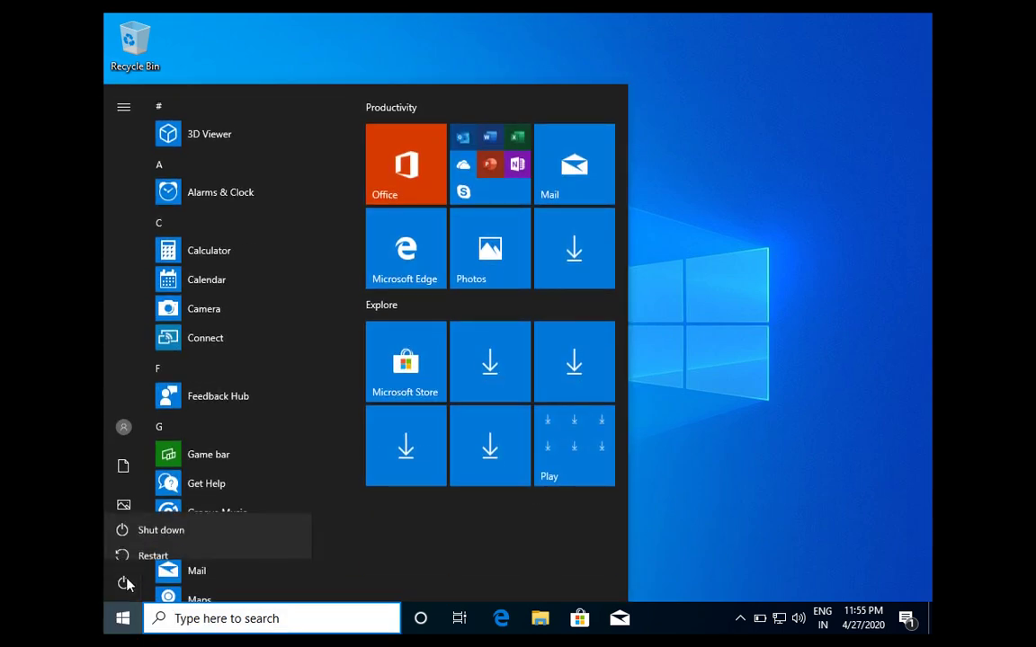
left_click(161, 518)
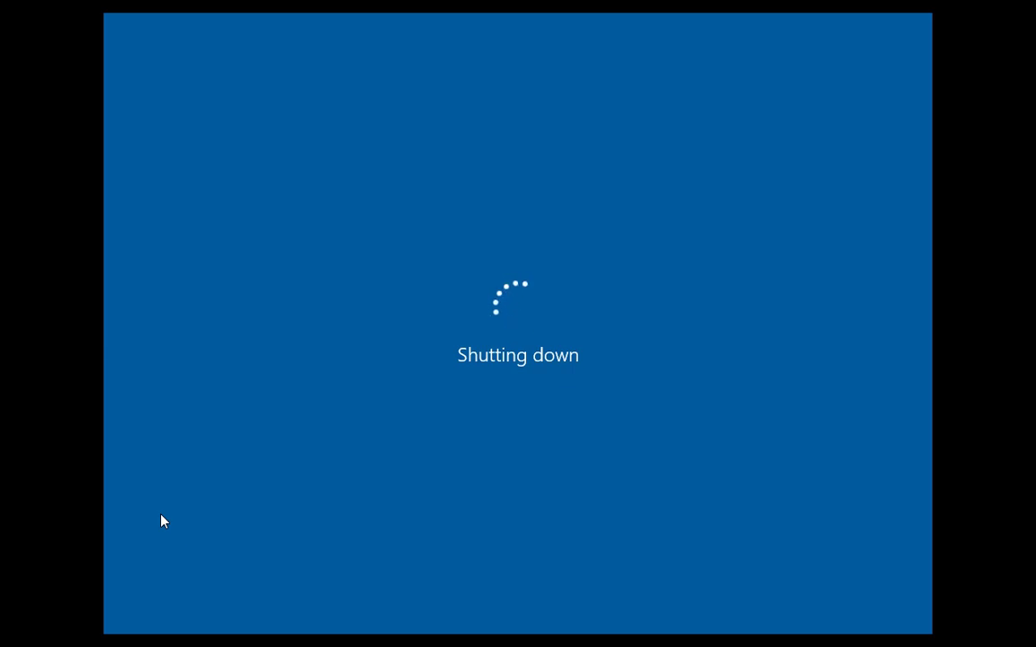